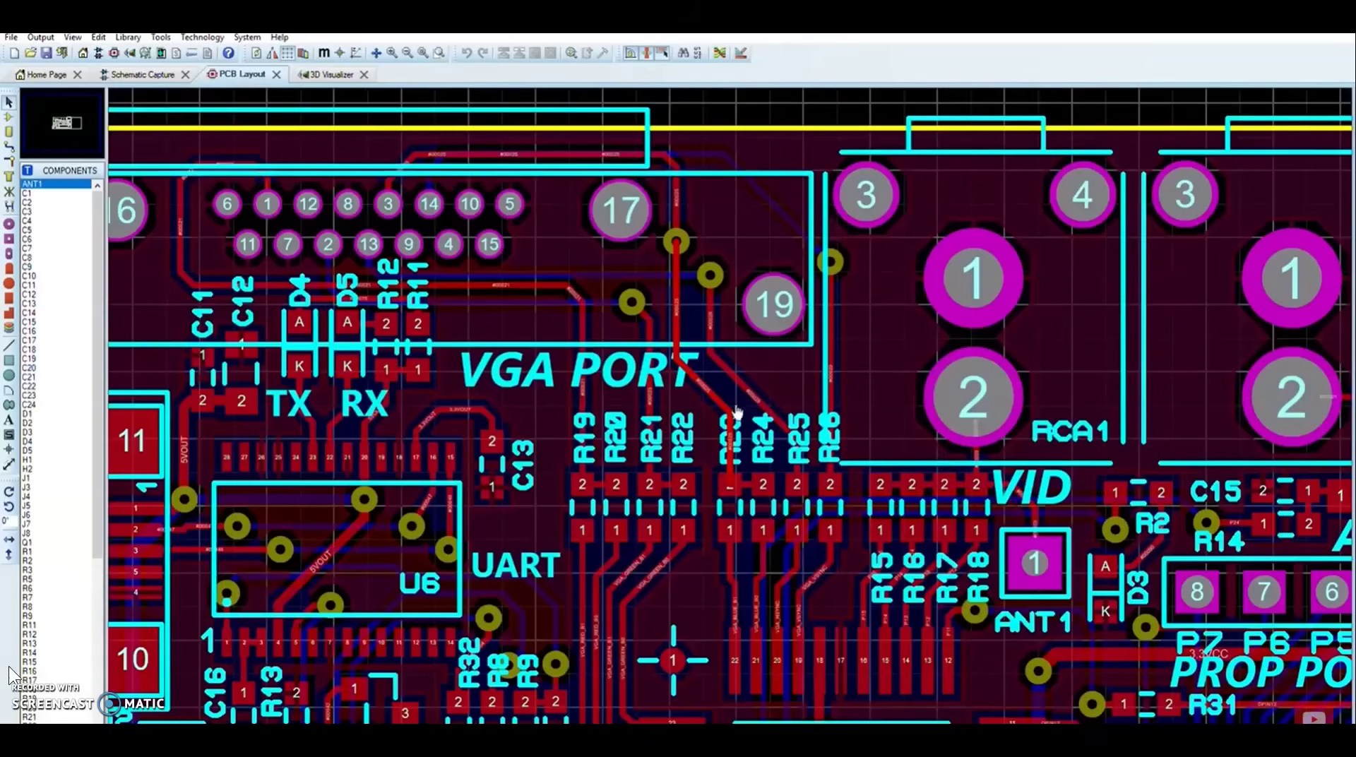
Open the 3D visualization of the circuit board from the PCB layout and rotate the board for inspection.
{"action": "scroll", "coordinate": [730, 412], "scroll_direction": "down", "scroll_amount": 2}
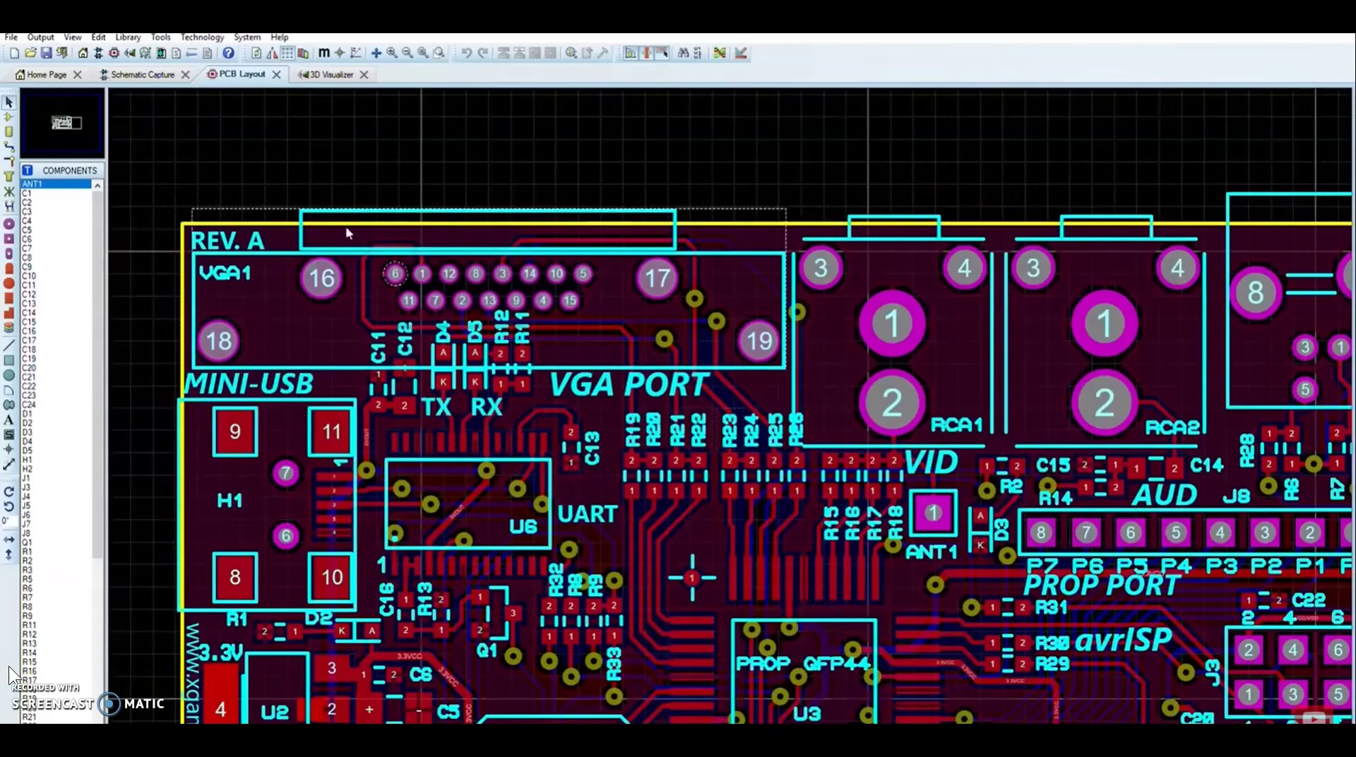
{"action": "left_click", "coordinate": [340, 70]}
{"action": "left_click_drag", "start_coordinate": [485, 288], "coordinate": [579, 495]}
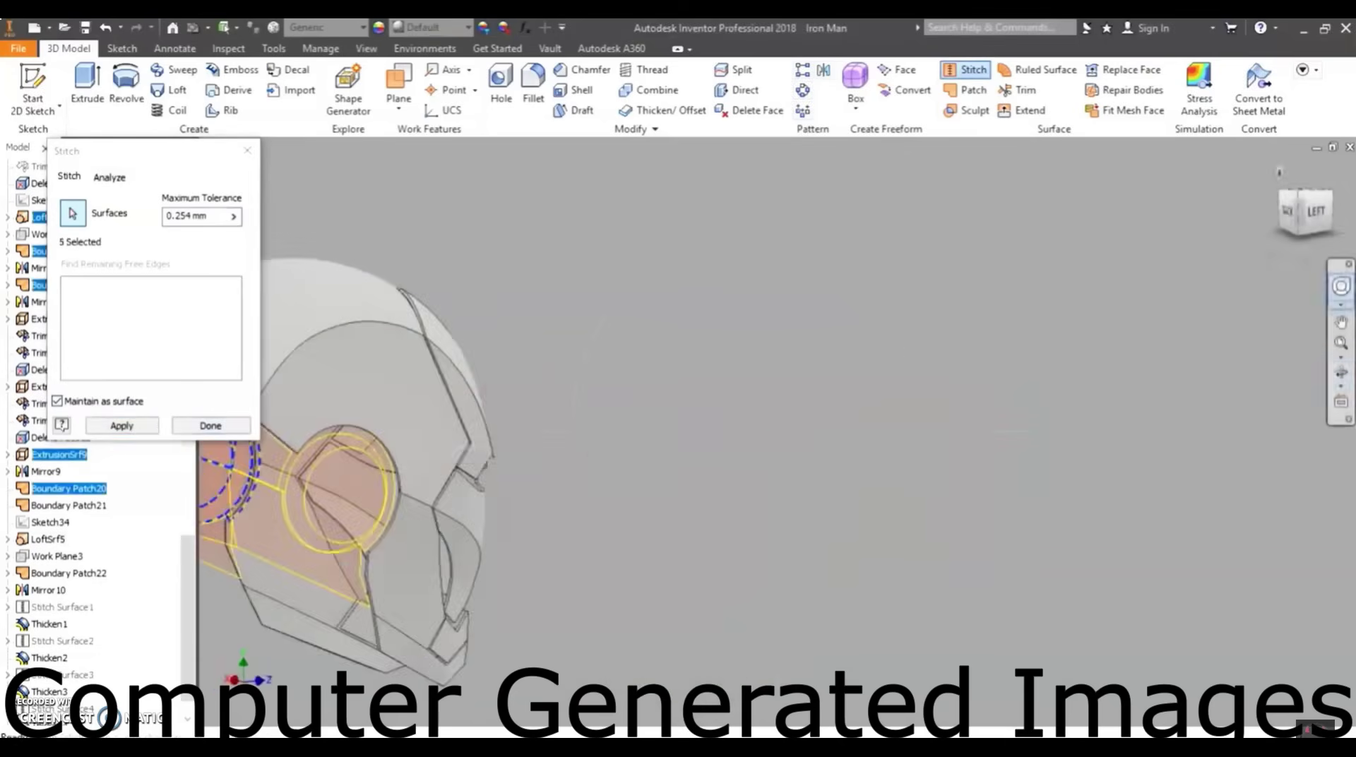
Switch to Inventor and finish the Stitch command on the Iron Man helmet surfaces.
{"action": "left_click", "coordinate": [209, 426]}
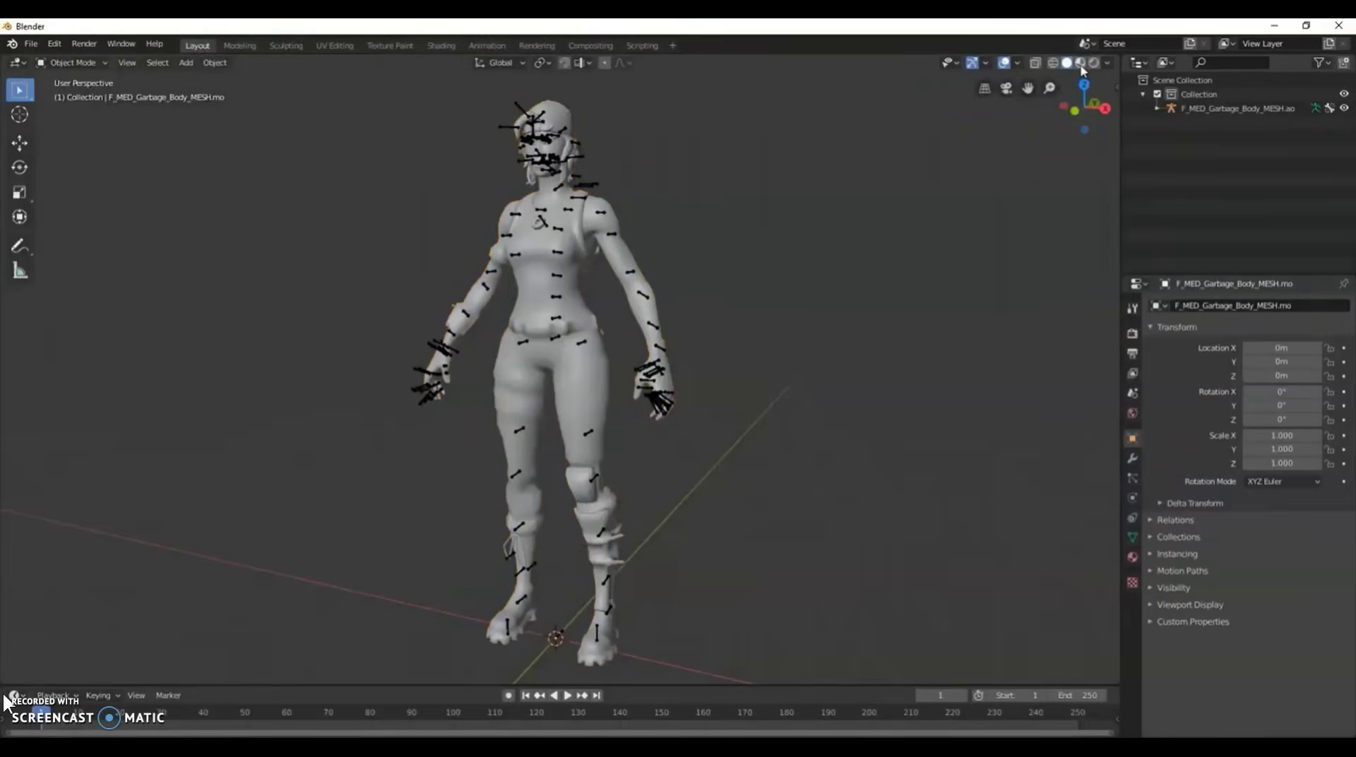
Switch to Blender, show the character with its materials, expand the armature's pose data and rotate bones in Pose Mode.
{"action": "left_click", "coordinate": [1080, 62]}
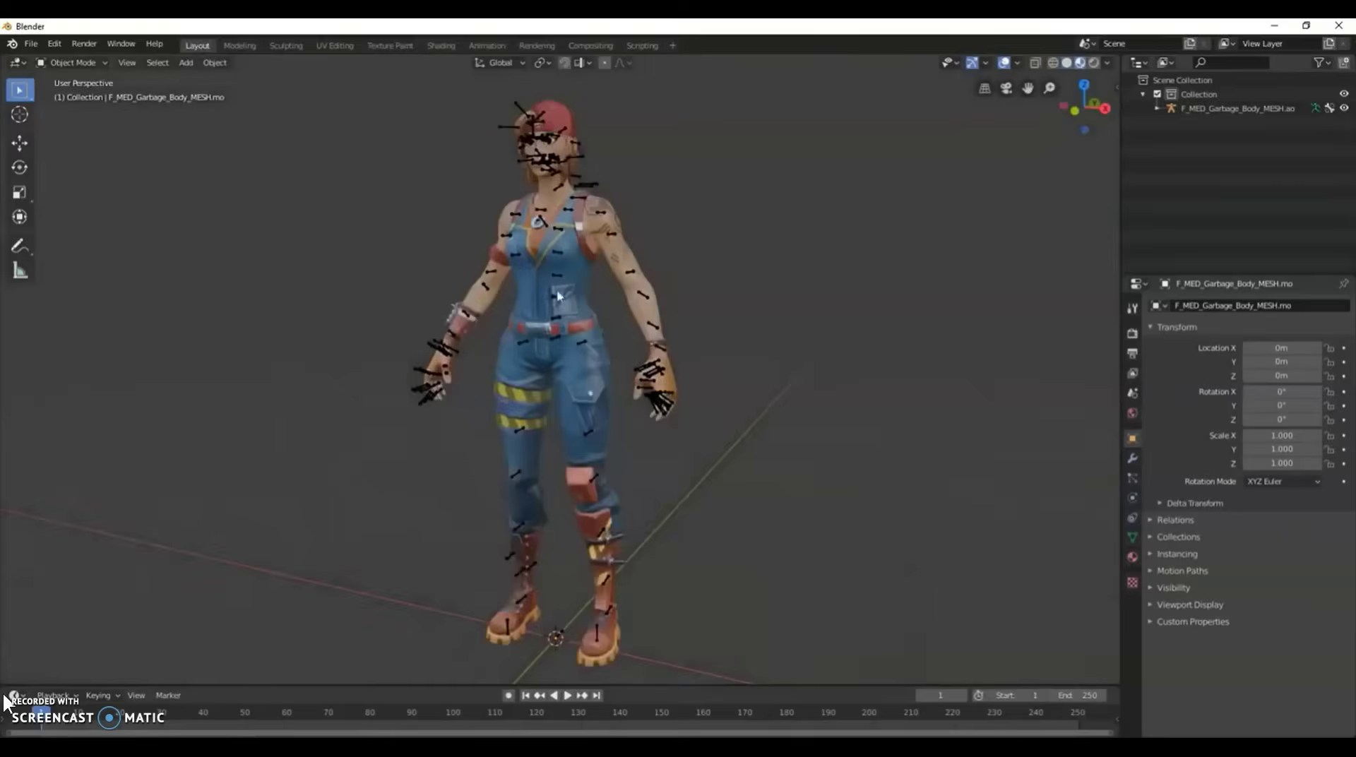
{"action": "left_click", "coordinate": [1158, 108]}
{"action": "left_click", "coordinate": [1203, 122]}
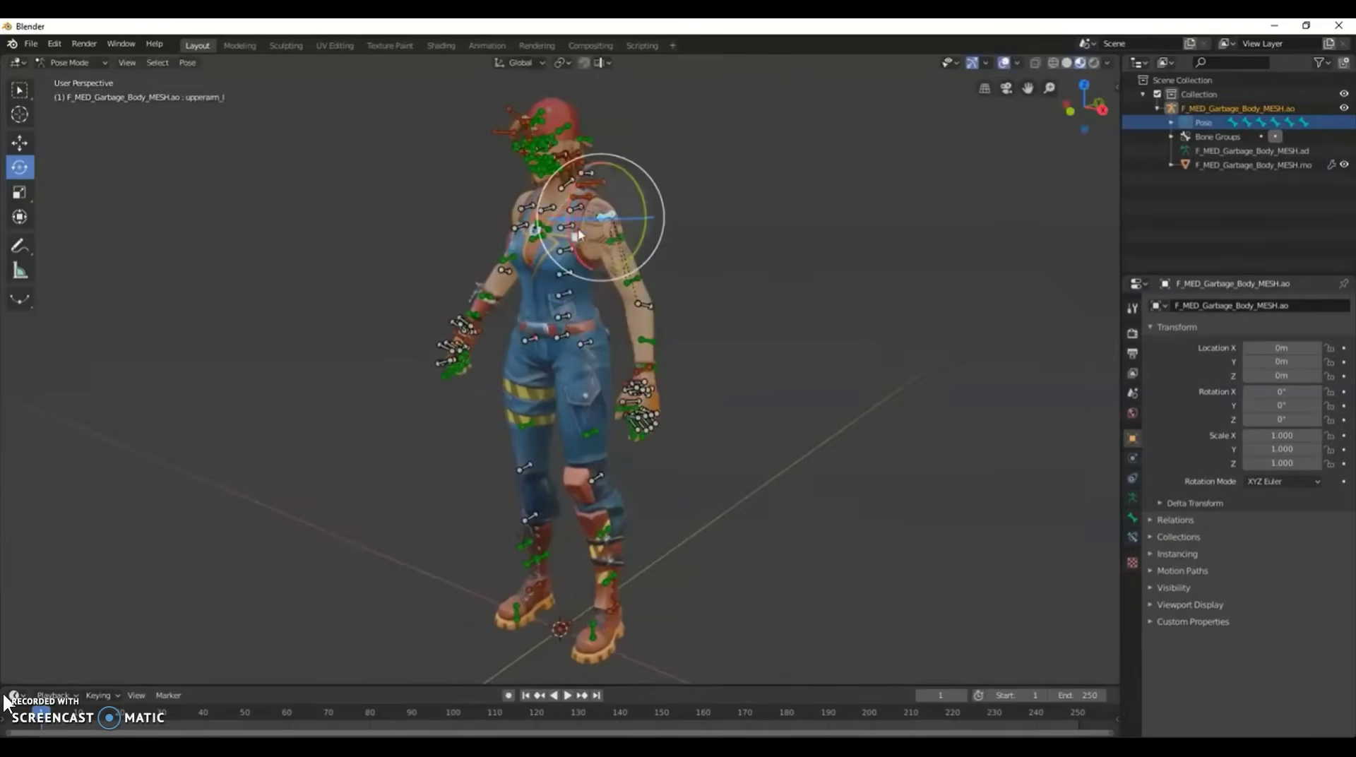
{"action": "left_click", "coordinate": [708, 191]}
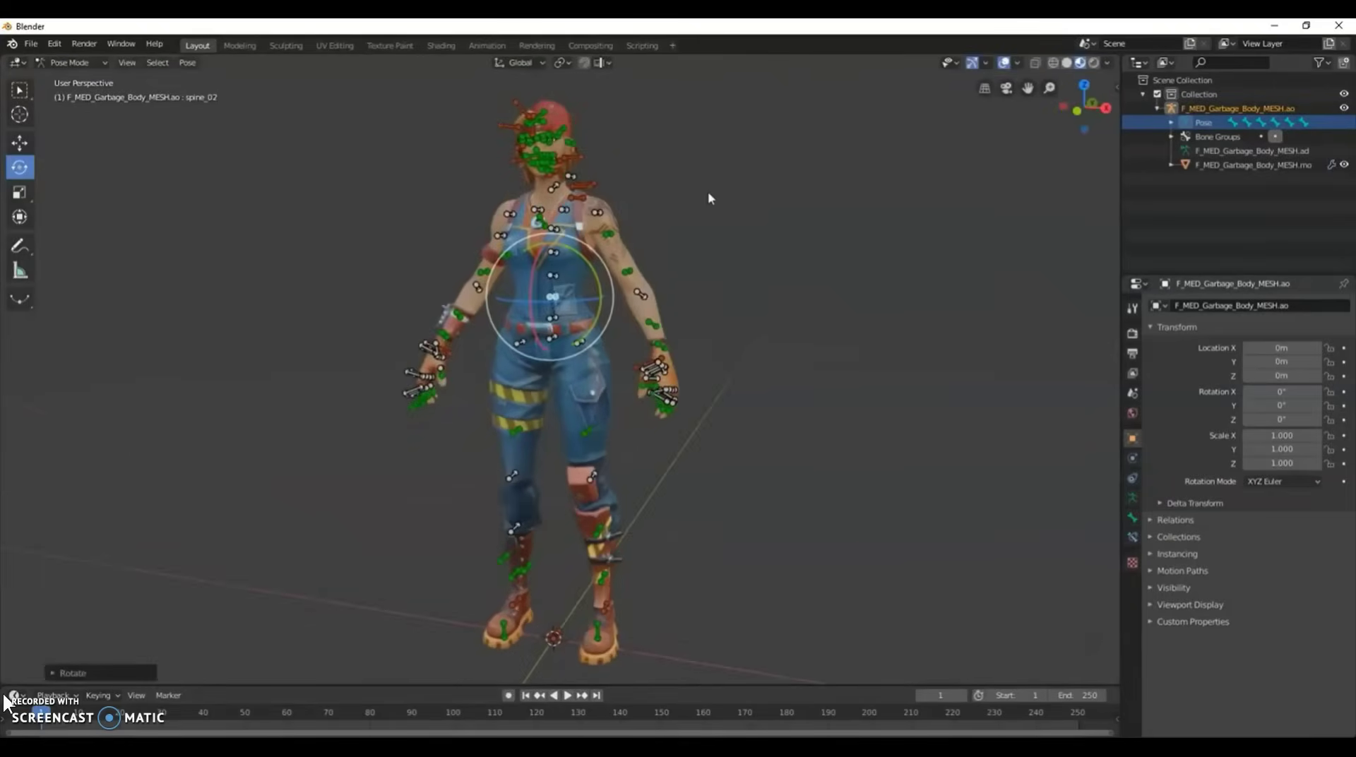
Switch to SOLIDWORKS and seat the cap on the bottle with a coincident mate between their faces.
{"action": "scroll", "coordinate": [708, 191], "scroll_direction": "up", "scroll_amount": 4}
{"action": "middle_click_drag", "start_coordinate": [642, 385], "coordinate": [485, 560]}
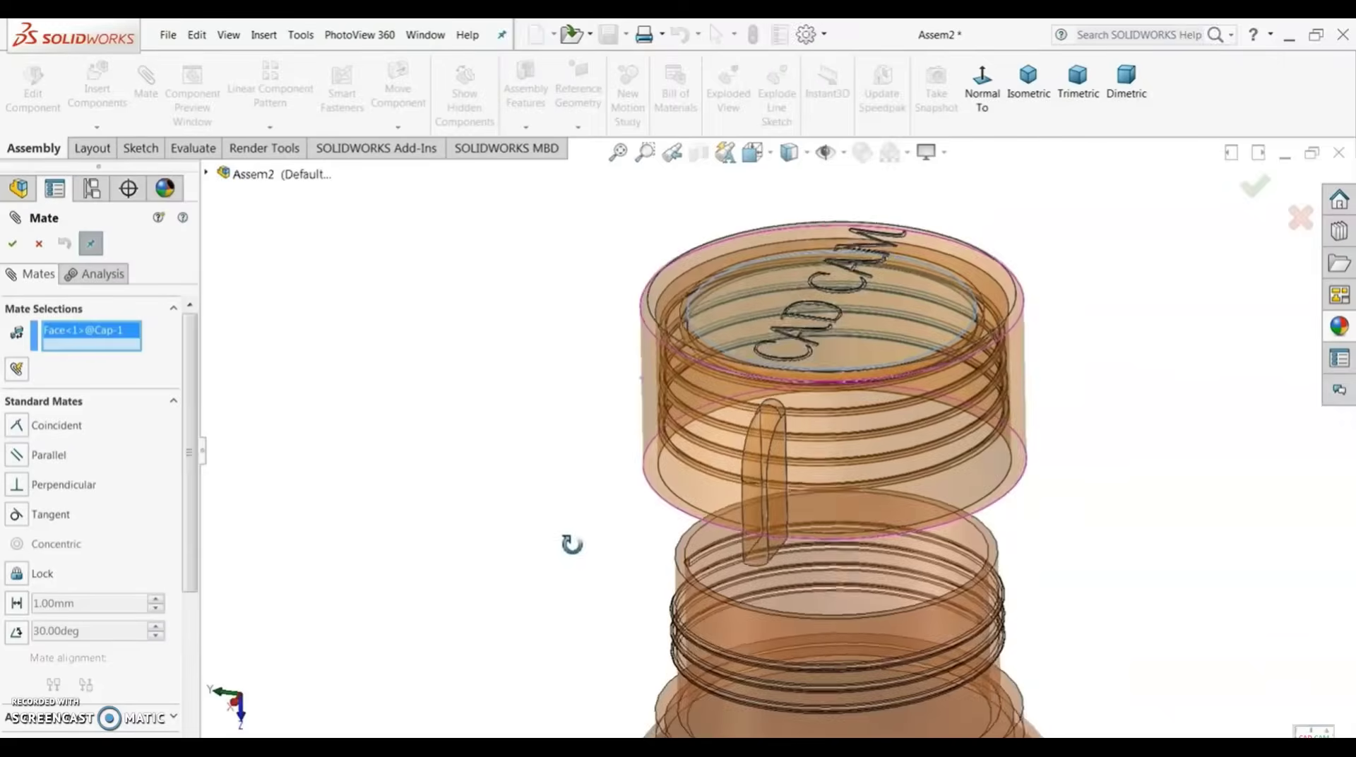
{"action": "scroll", "coordinate": [717, 551], "scroll_direction": "down", "scroll_amount": 4}
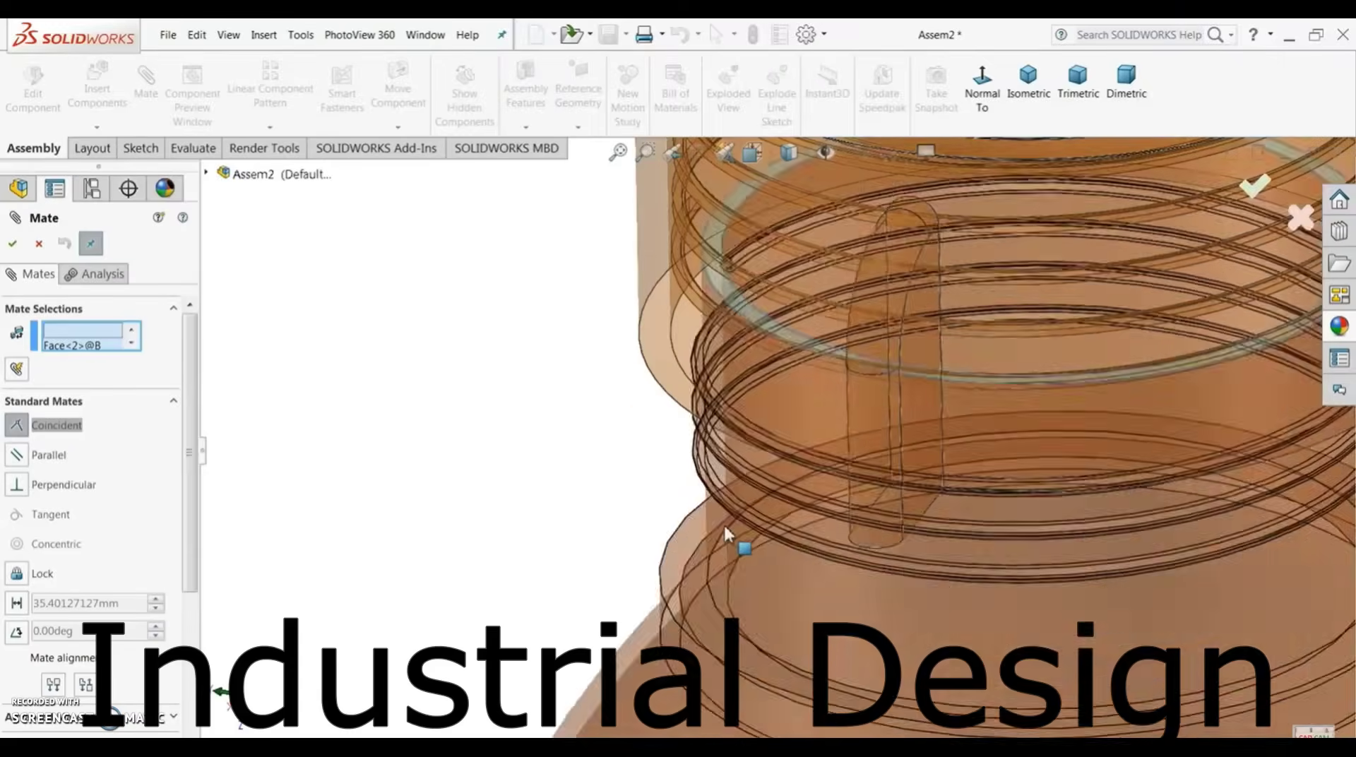
{"action": "left_click", "coordinate": [735, 543]}
{"action": "left_click", "coordinate": [944, 542]}
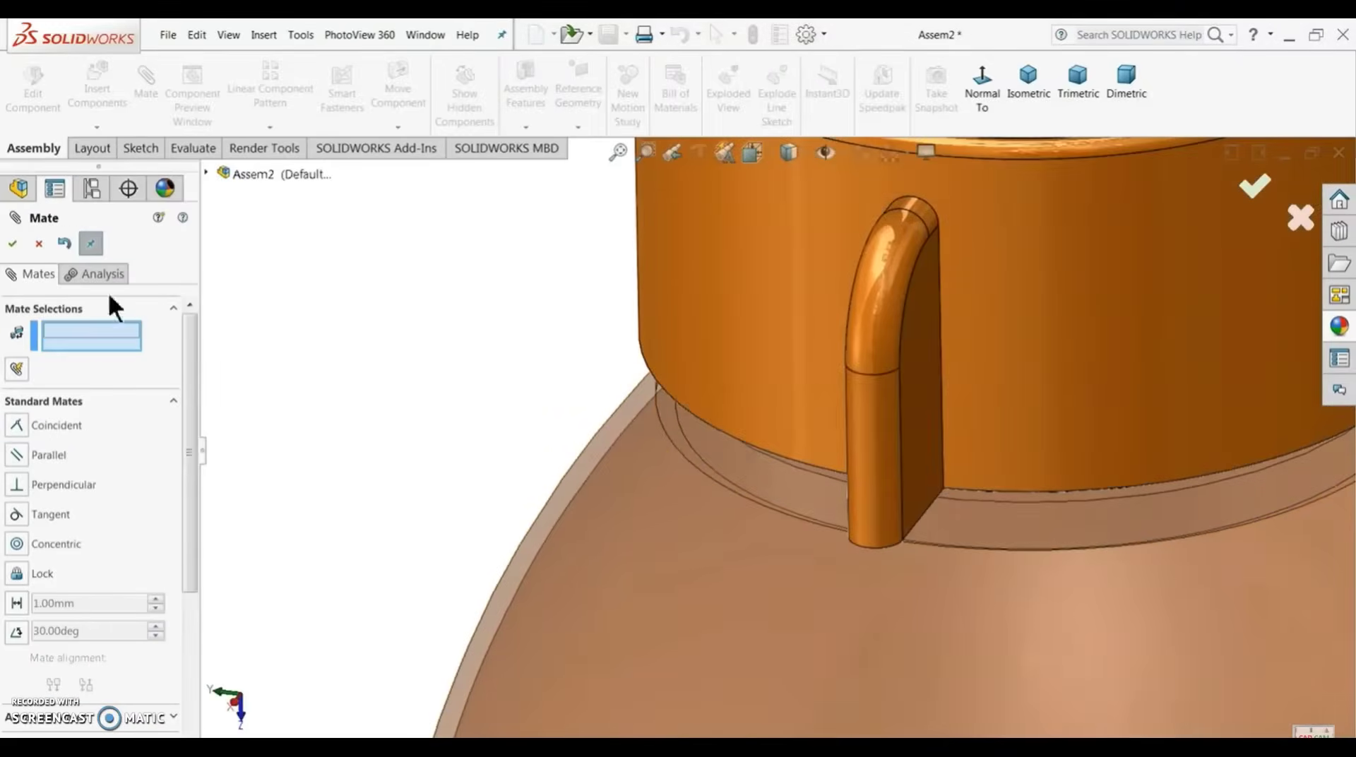
{"action": "left_click", "coordinate": [12, 243]}
{"action": "scroll", "coordinate": [482, 346], "scroll_direction": "up", "scroll_amount": 6}
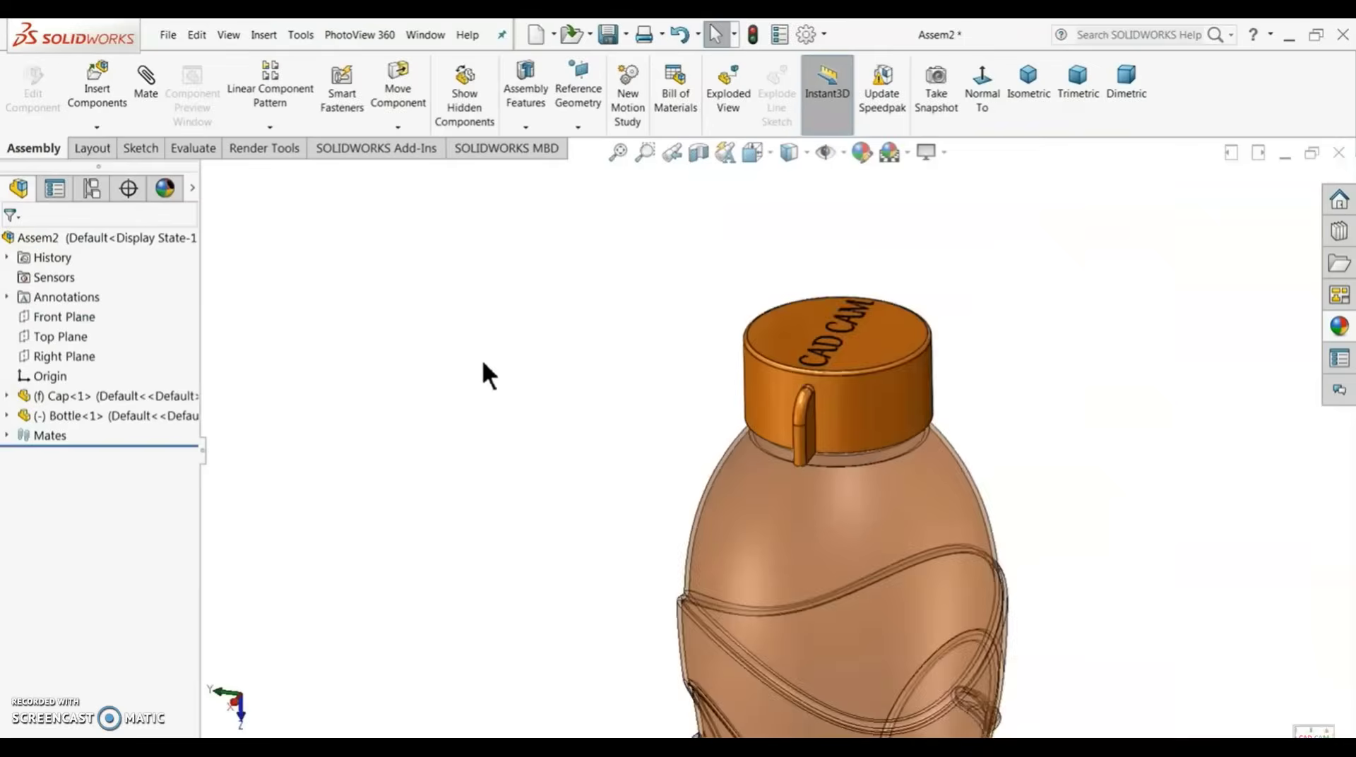
{"action": "scroll", "coordinate": [500, 369], "scroll_direction": "up", "scroll_amount": 2}
{"action": "scroll", "coordinate": [833, 565], "scroll_direction": "down", "scroll_amount": 5}
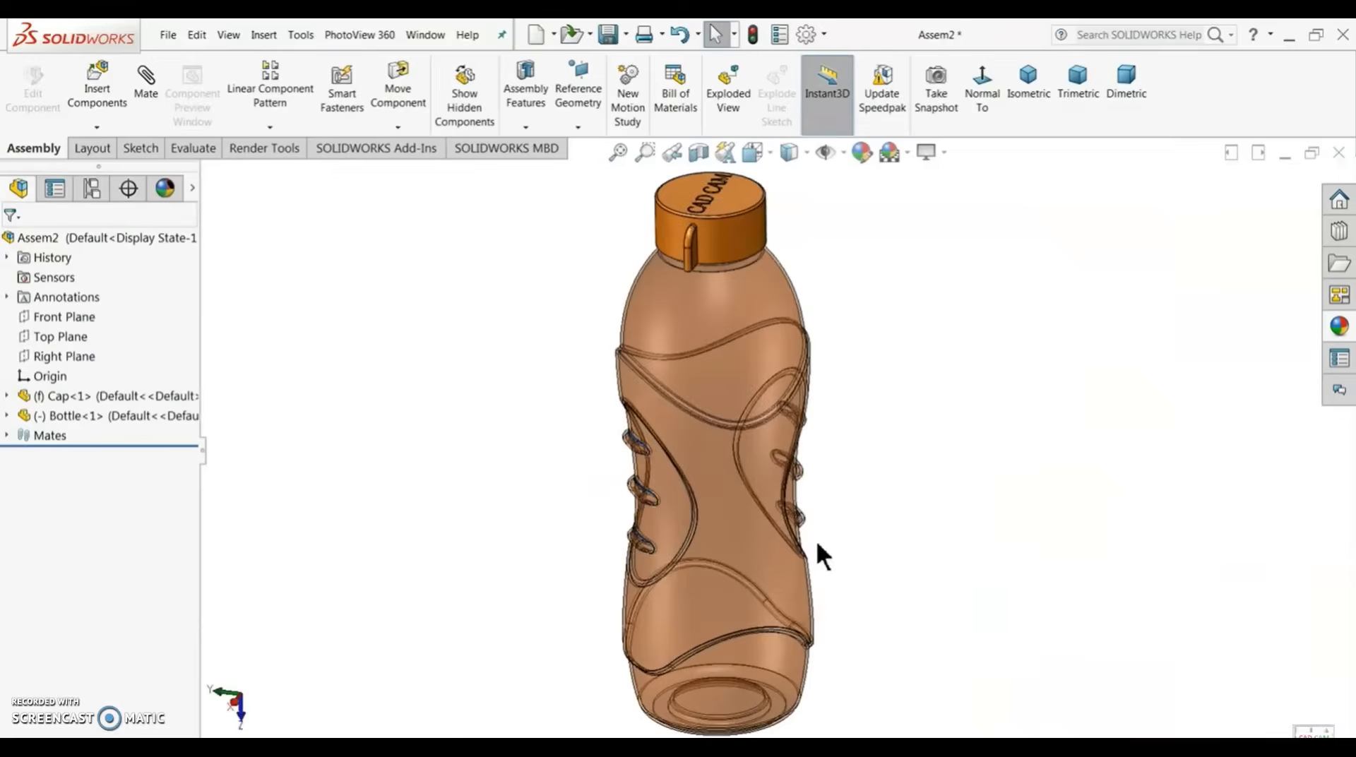
{"action": "middle_click_drag", "start_coordinate": [782, 470], "coordinate": [779, 458]}
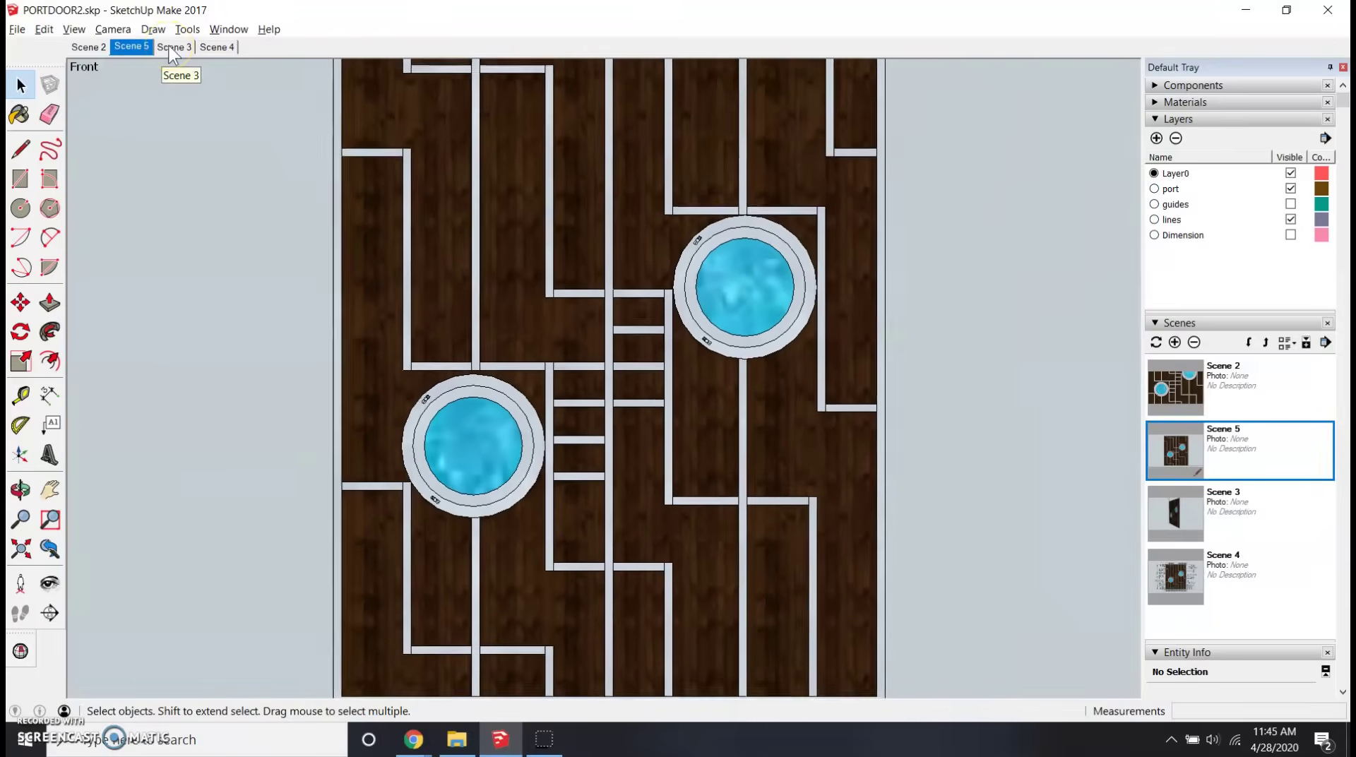
Switch to SketchUp and view Scene 3, Scene 4 and Scene 5 of the door model.
{"action": "left_click", "coordinate": [172, 48]}
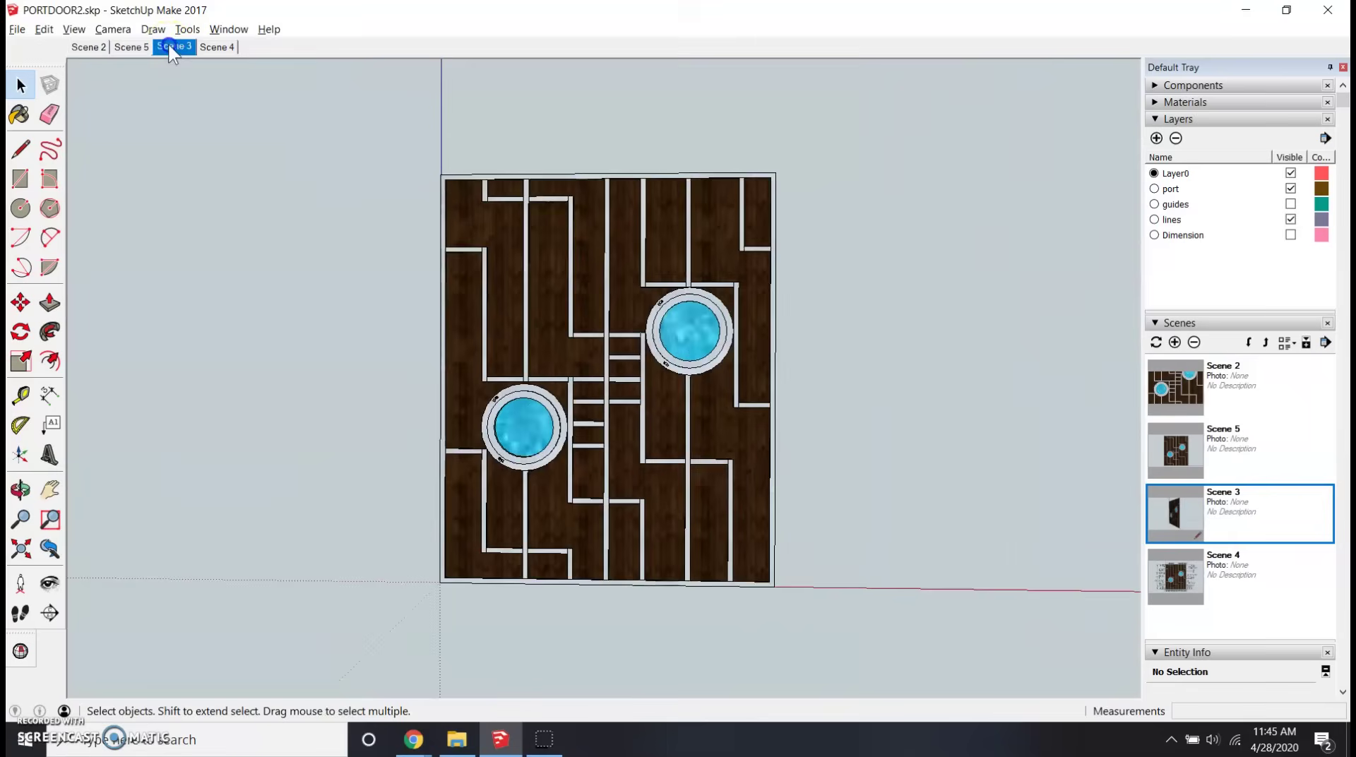
{"action": "left_click", "coordinate": [214, 48]}
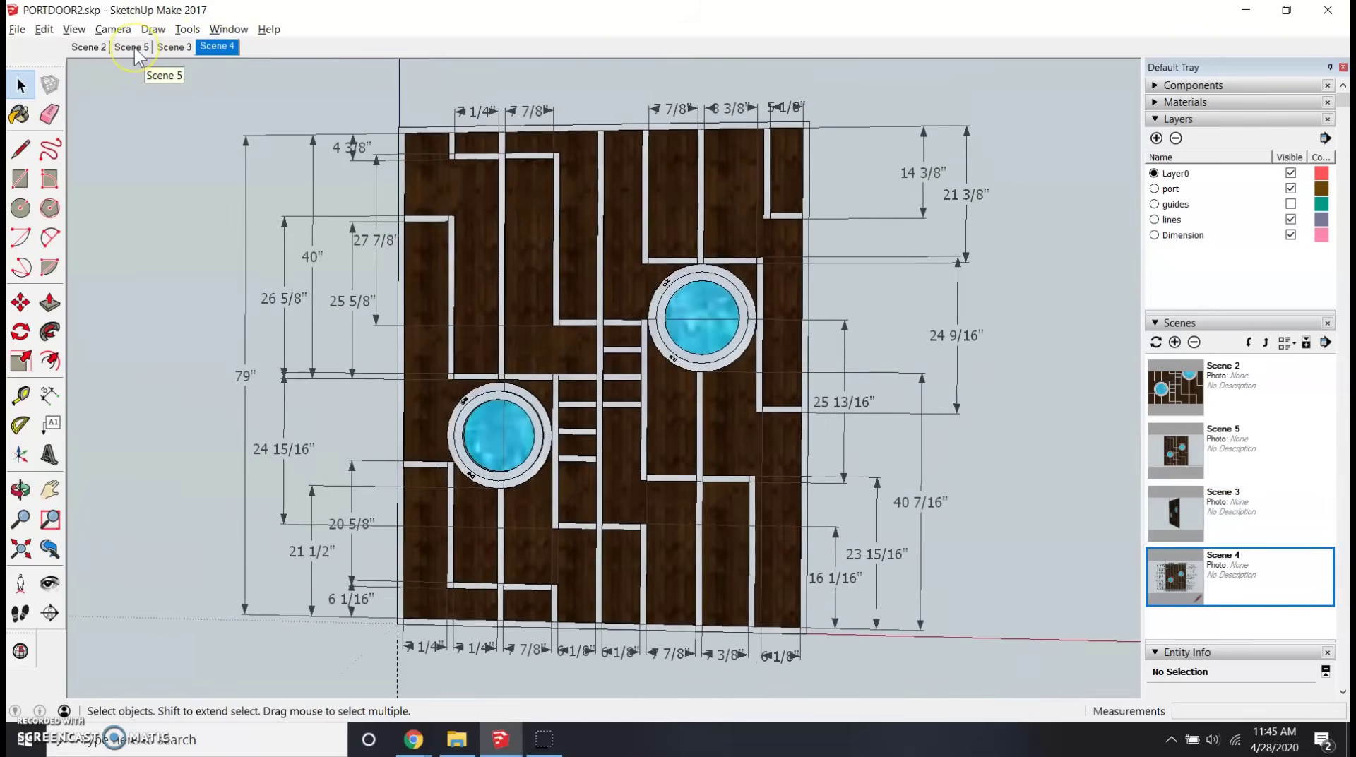
{"action": "left_click", "coordinate": [134, 48]}
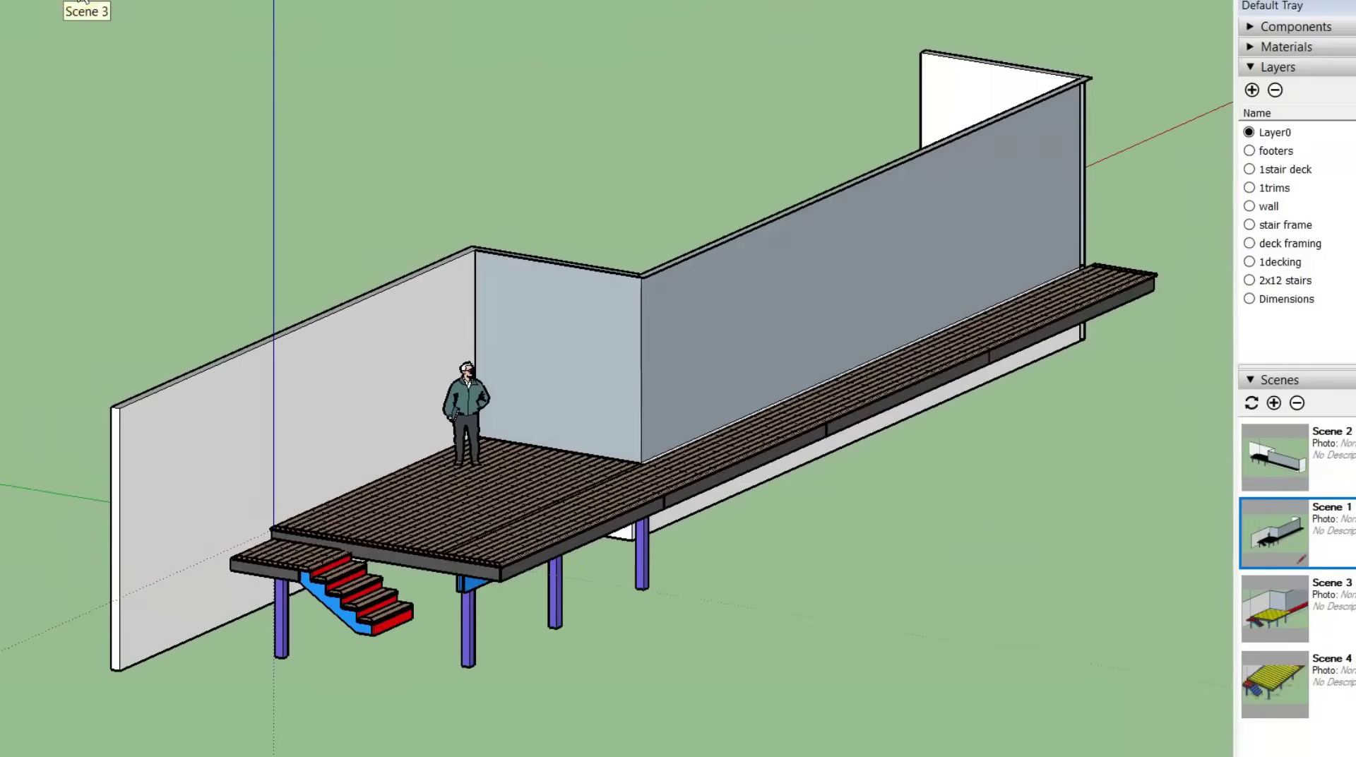
View other saved scenes of the deck model, plus Scene 2 and Scene 3 of the house model.
{"action": "left_click", "coordinate": [124, 2]}
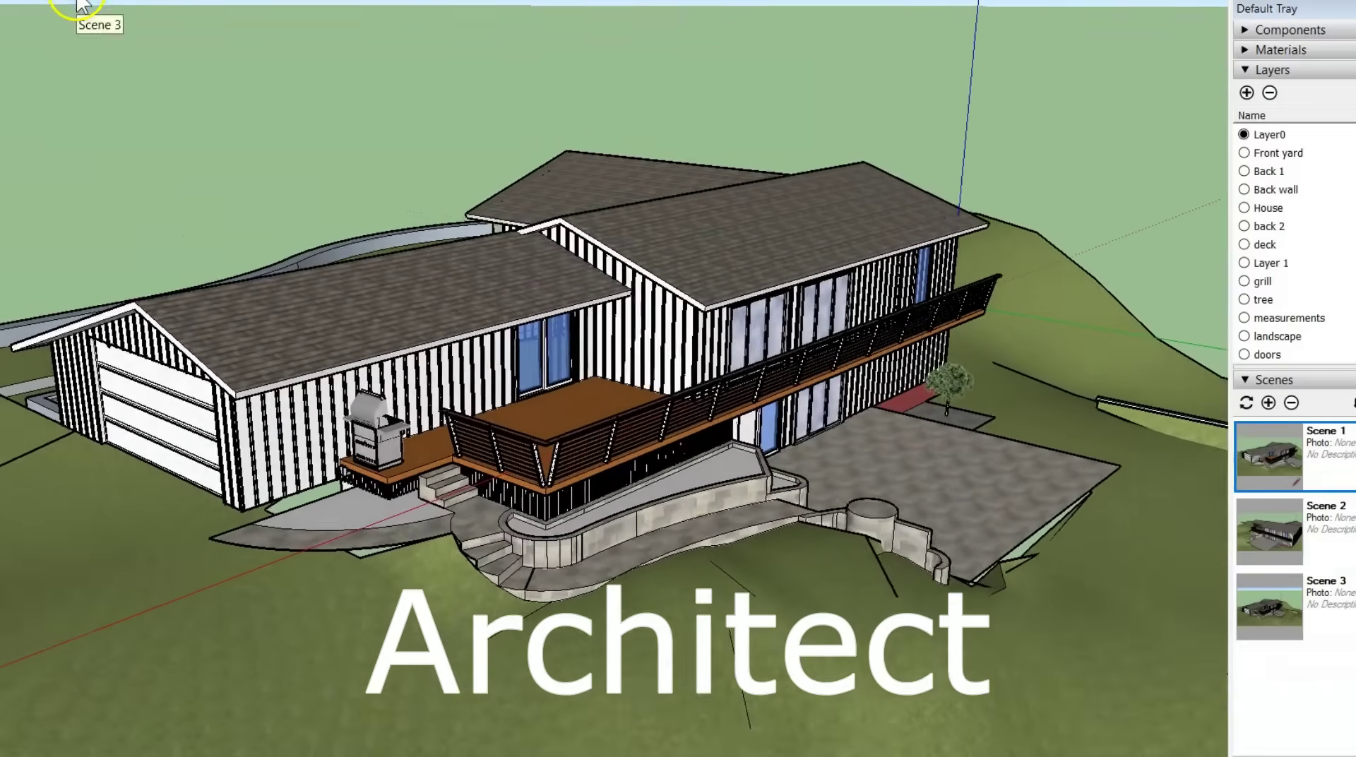
{"action": "left_click", "coordinate": [39, 3]}
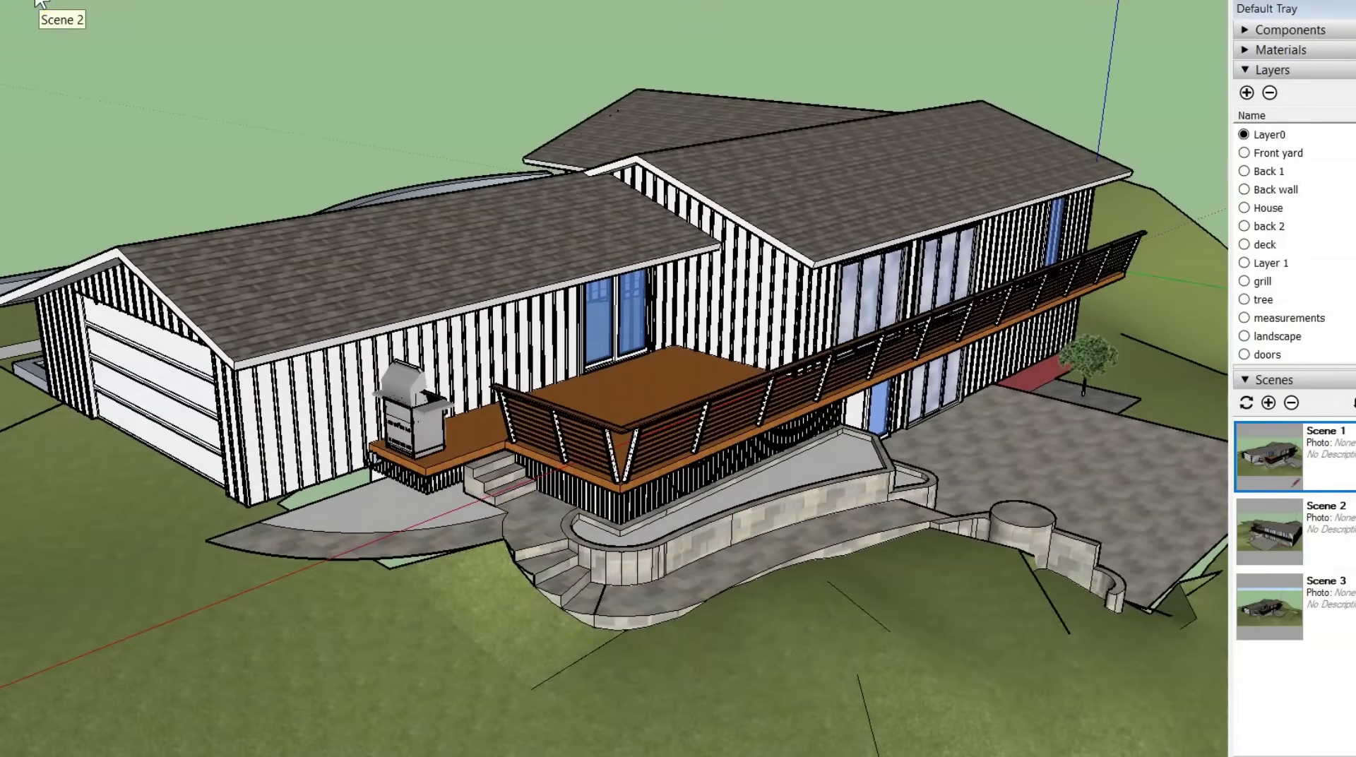
{"action": "left_click", "coordinate": [39, 2]}
{"action": "left_click", "coordinate": [74, 3]}
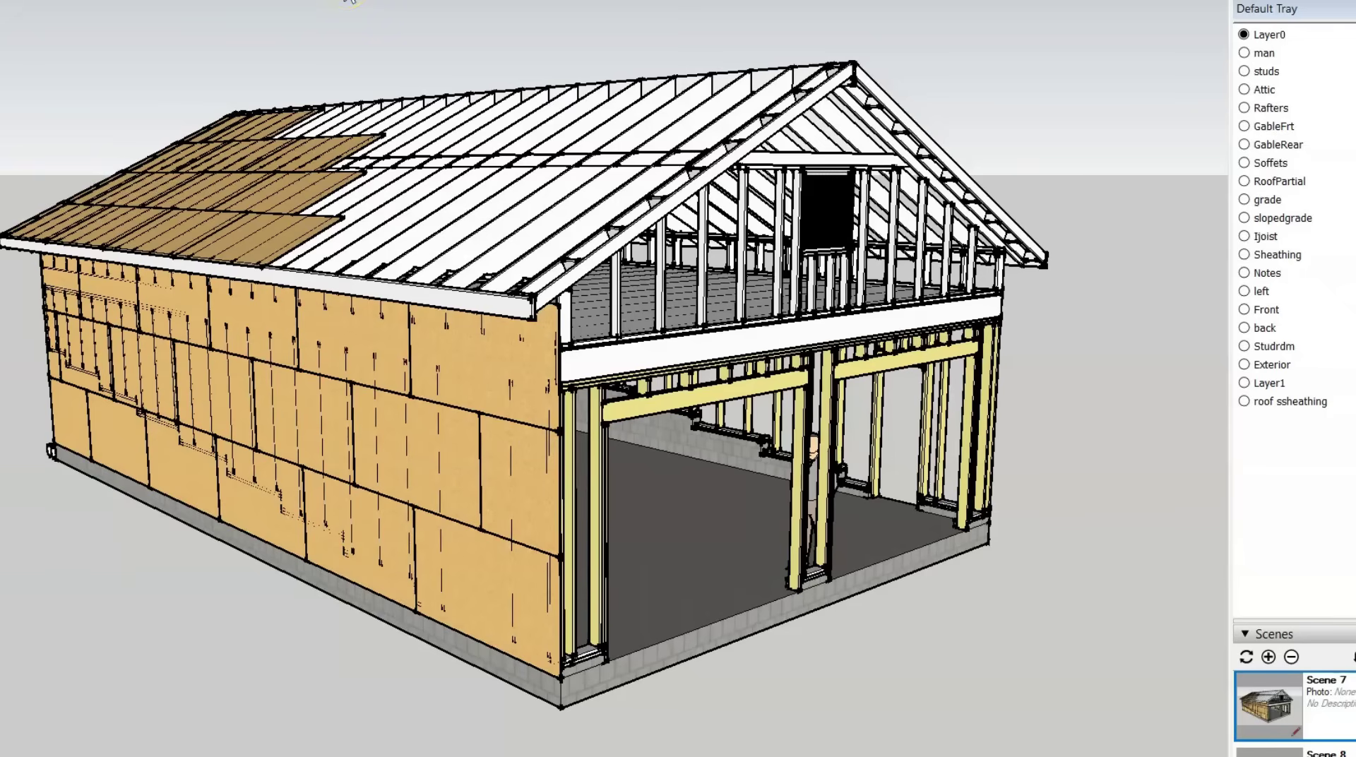
View the garage framing model through its saved scenes, including Scene 8, Scene 9 and Scene 10.
{"action": "left_click", "coordinate": [350, 2]}
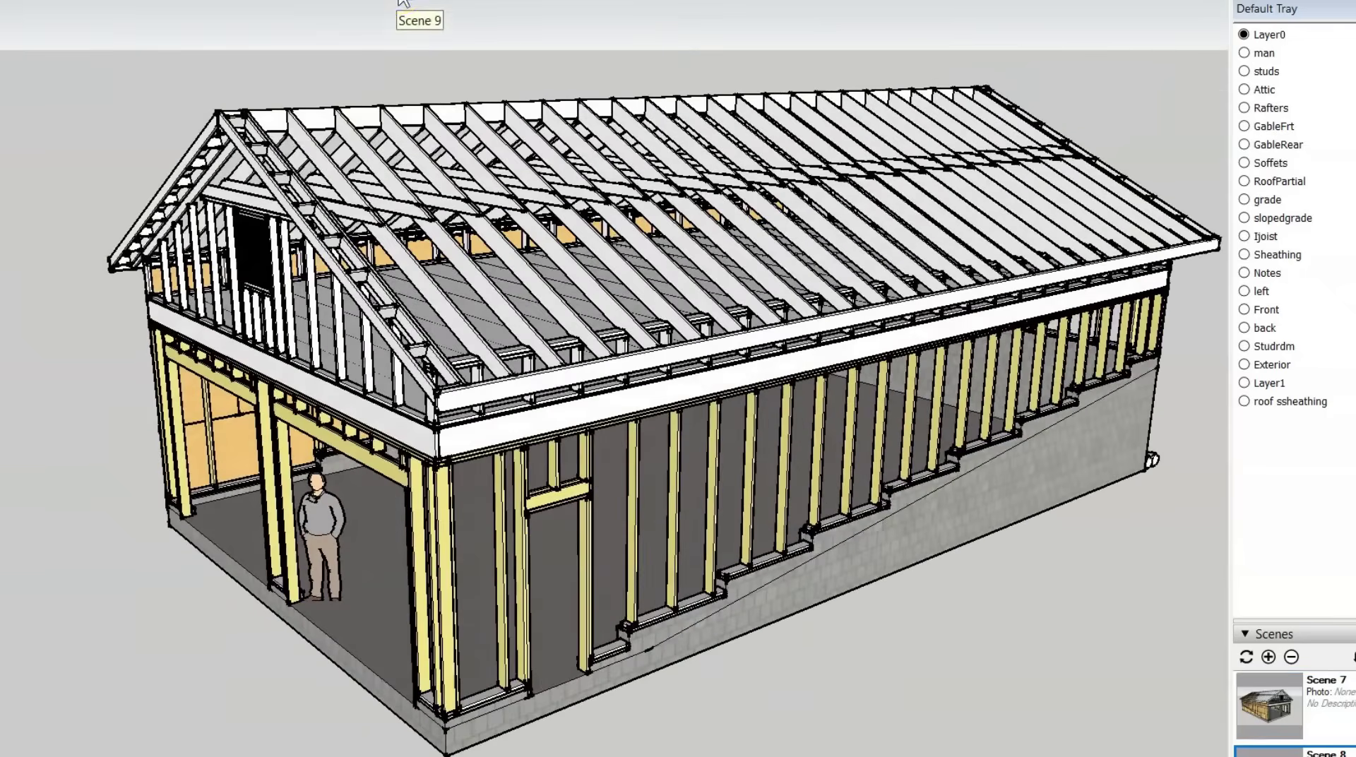
{"action": "left_click", "coordinate": [397, 2]}
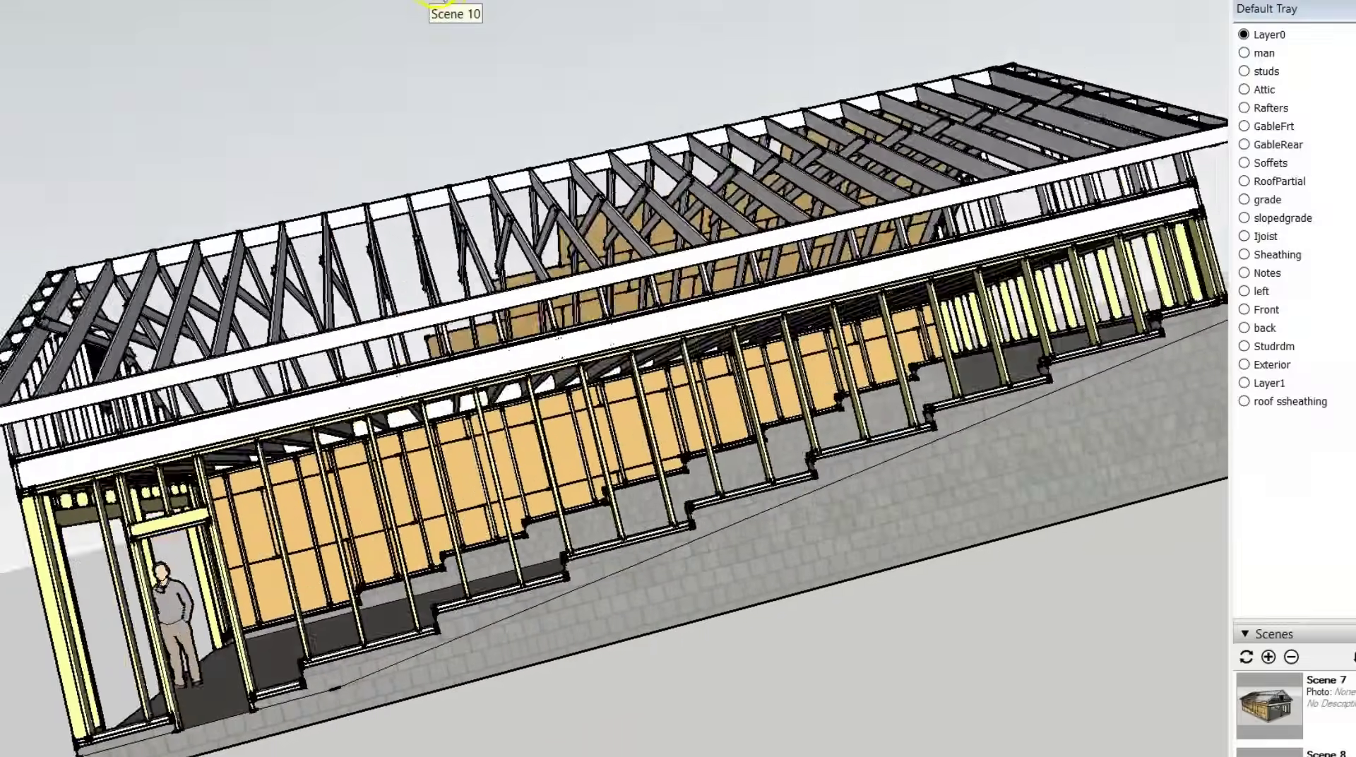
{"action": "left_click", "coordinate": [445, 2]}
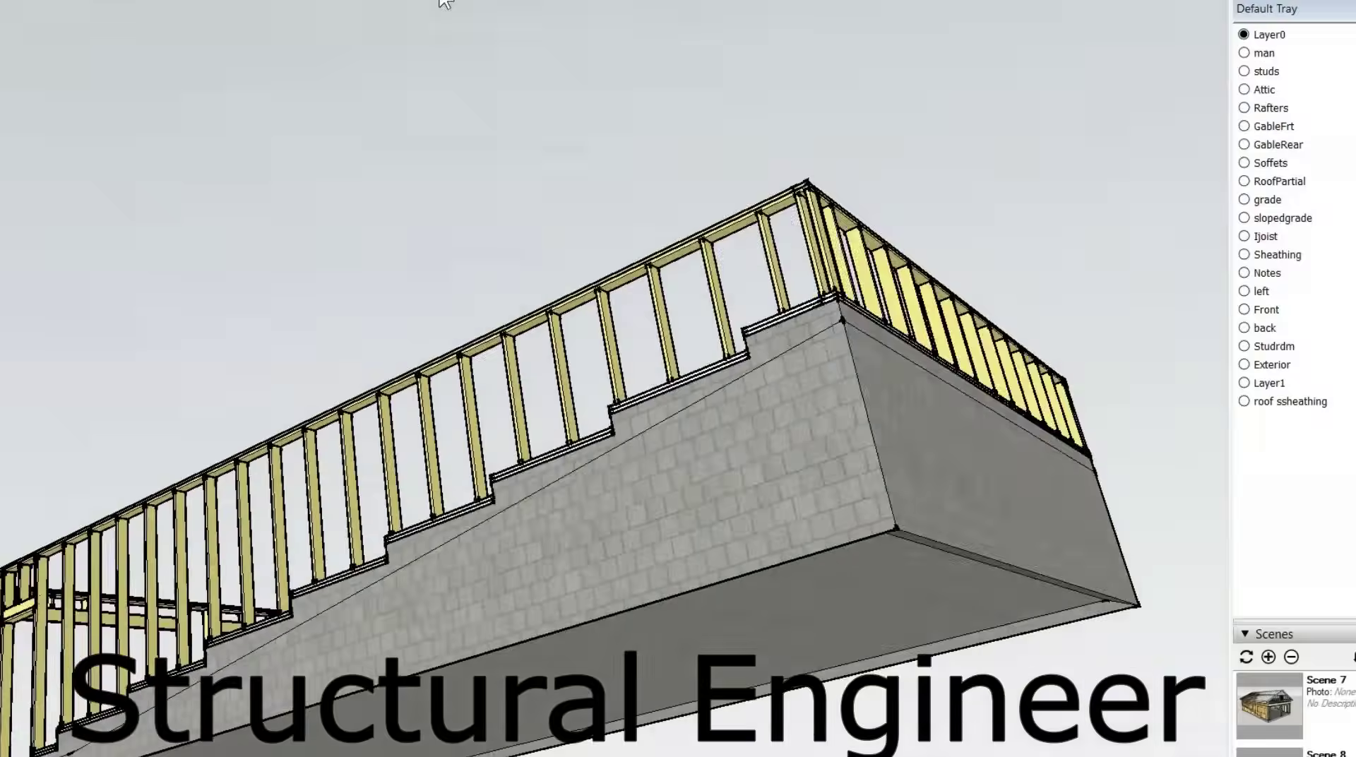
{"action": "left_click", "coordinate": [329, 3]}
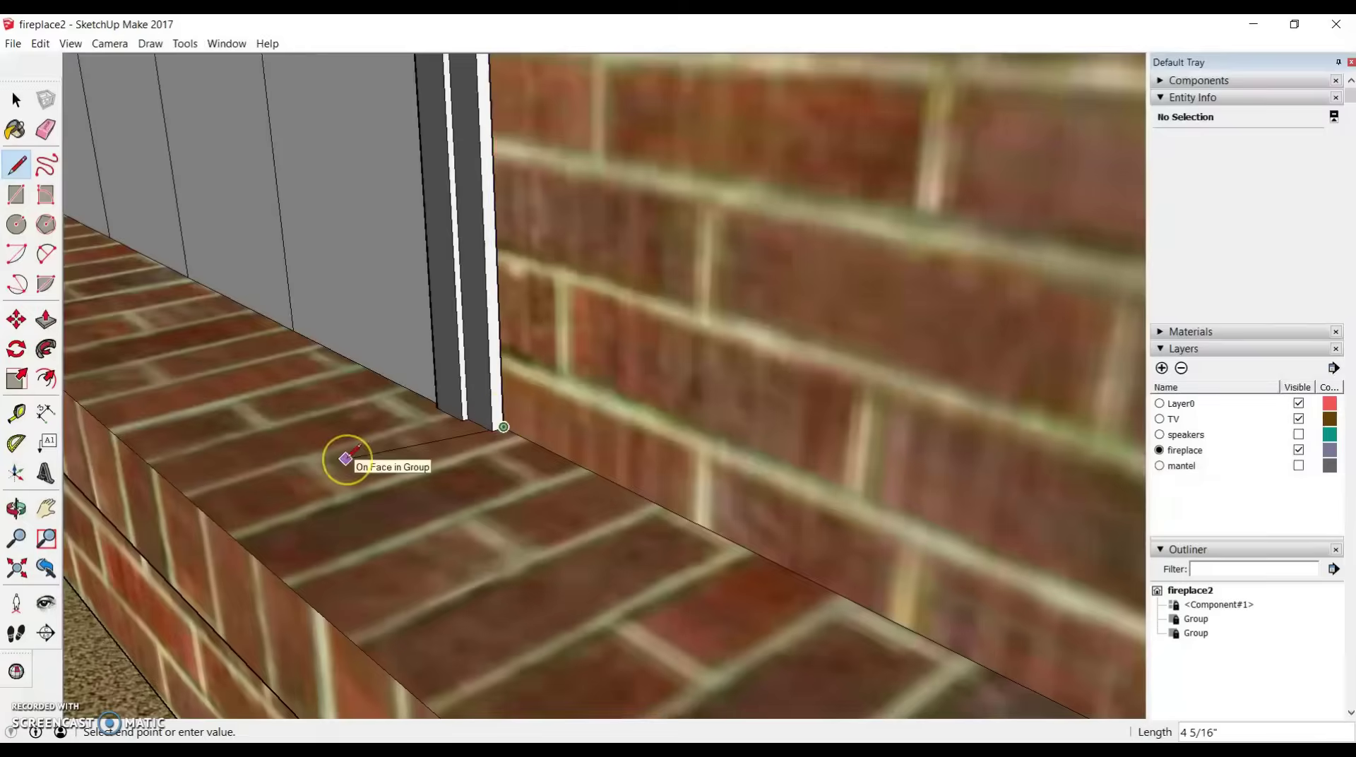
Draw the surround's profile on the brick hearth beside the fireplace and pull it up to the height of the opening.
{"action": "mouse_move", "coordinate": [341, 460]}
{"action": "left_mouse_down"}
{"action": "mouse_move", "coordinate": [464, 480]}
{"action": "mouse_move", "coordinate": [396, 487]}
{"action": "left_mouse_up"}
{"action": "key", "text": "p"}
{"action": "left_click_drag", "start_coordinate": [456, 628], "coordinate": [482, 455]}
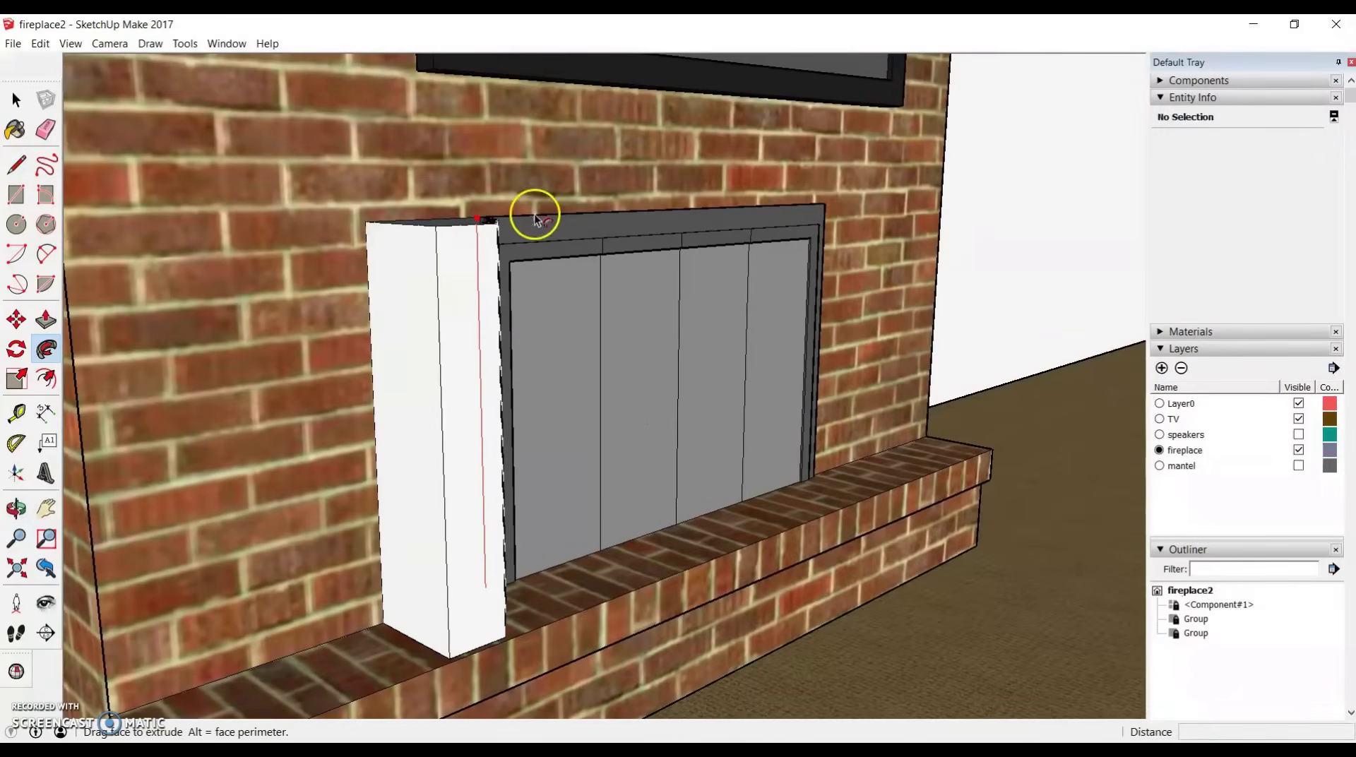
Extrude the surround's profile around the fireplace opening with Follow Me and inspect the stepped trim.
{"action": "middle_click_drag", "start_coordinate": [534, 219], "coordinate": [837, 493]}
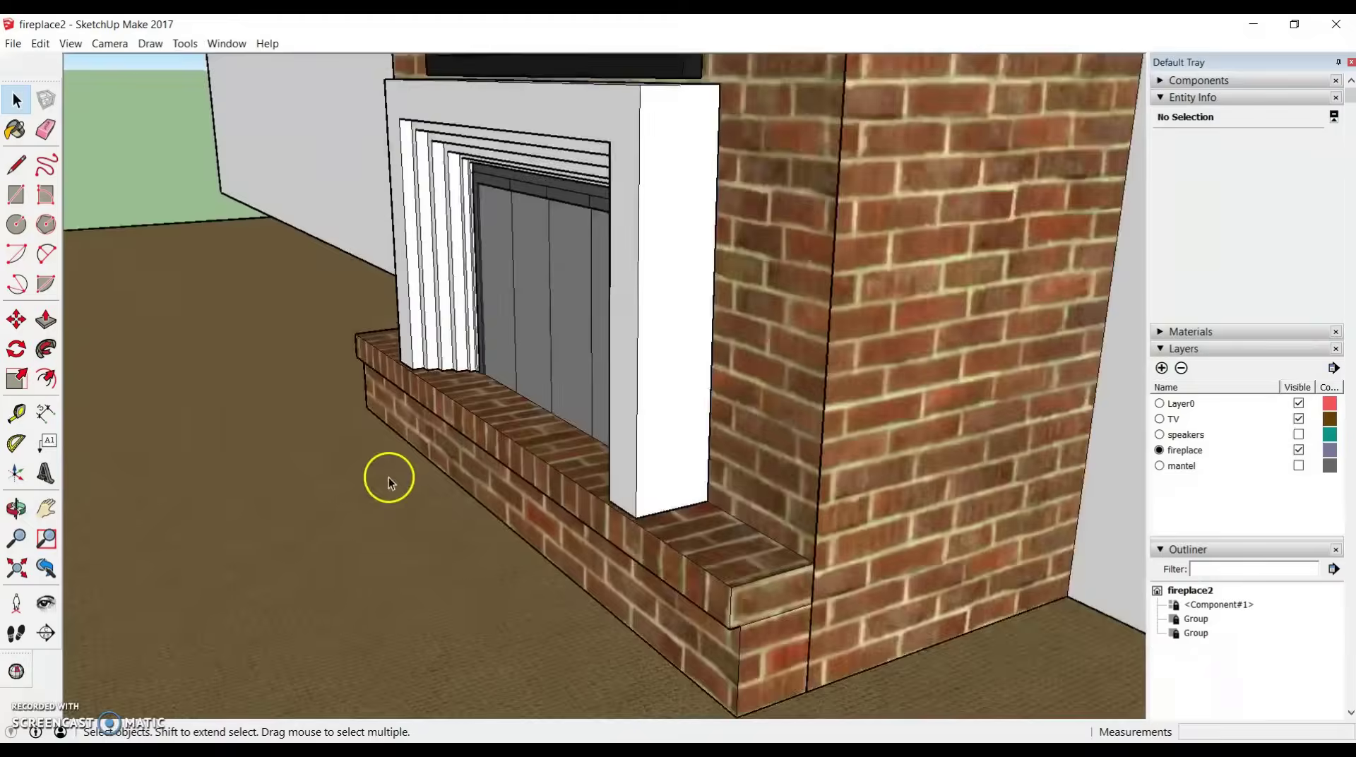
{"action": "middle_click_drag", "start_coordinate": [388, 476], "coordinate": [322, 607]}
{"action": "scroll", "coordinate": [678, 582], "scroll_direction": "down", "scroll_amount": 5}
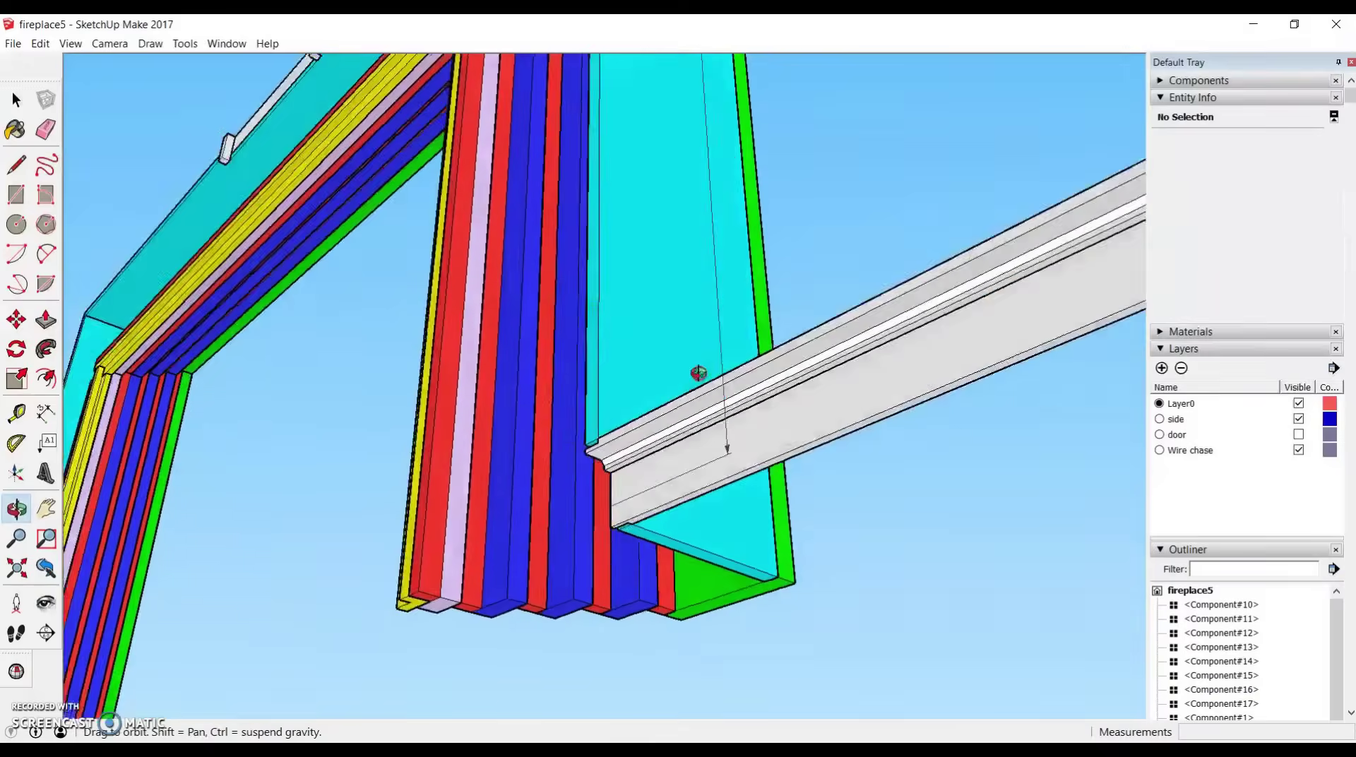
Examine the colour-coded mantel parts of the fireplace5 model from different angles.
{"action": "middle_click_drag", "start_coordinate": [699, 372], "coordinate": [620, 403]}
{"action": "middle_click_drag", "start_coordinate": [1132, 488], "coordinate": [1250, 503]}
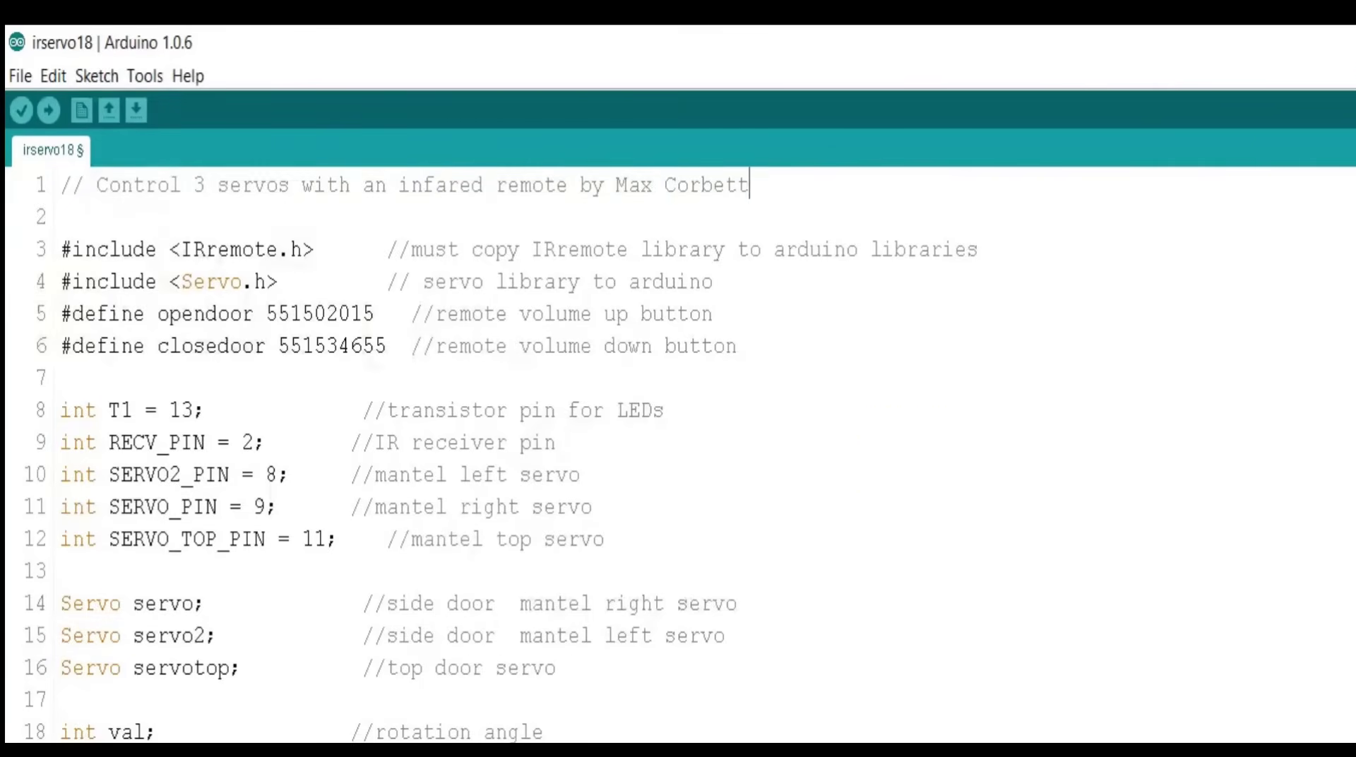
Switch to Arduino and add the comment text "// cd" further down in the irservo18 sketch.
{"action": "scroll", "coordinate": [159, 421], "scroll_direction": "down", "scroll_amount": 10}
{"action": "left_click", "coordinate": [159, 417]}
{"action": "type", "text": "// cd"}
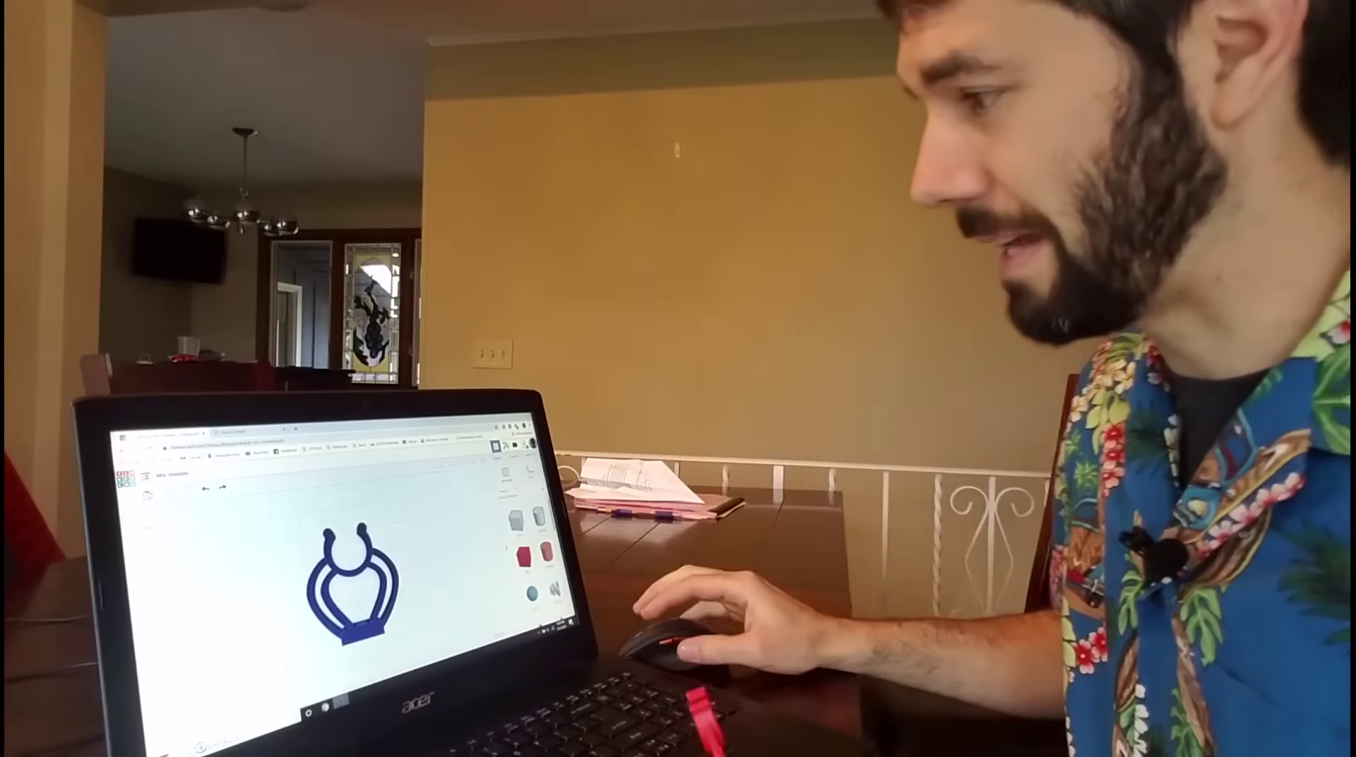
{"action": "scroll", "coordinate": [360, 604], "scroll_direction": "up", "scroll_amount": 4}
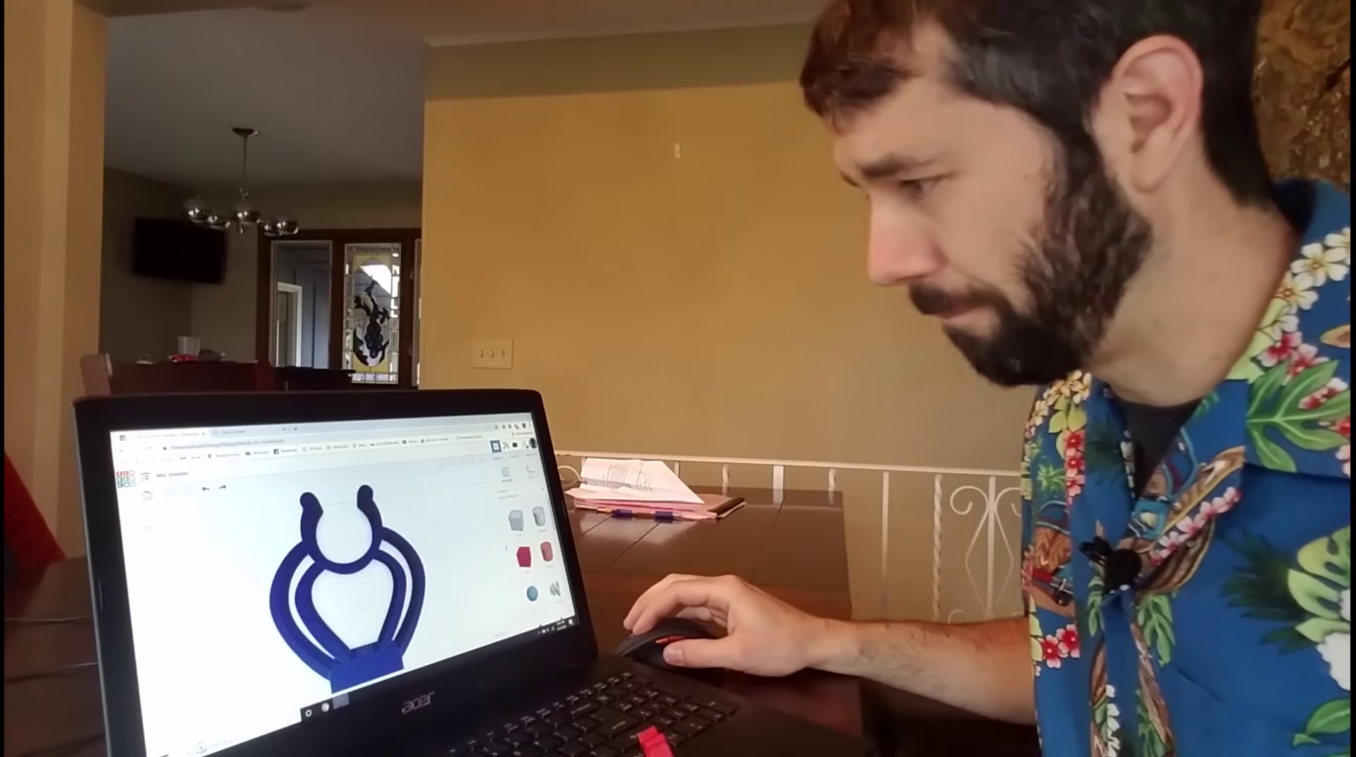